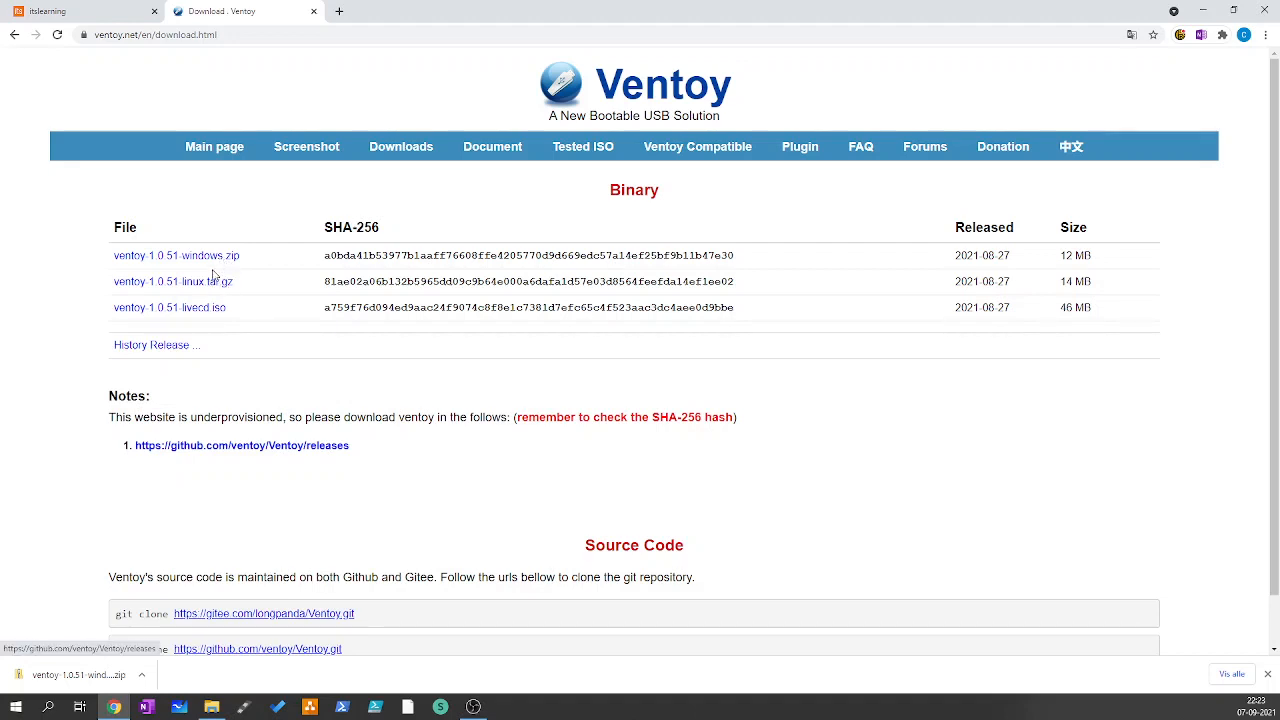
# View the Ventoy 1.0.51 release's assets on GitHub and show the downloaded ventoy-1.0.51-windows.zip in its folder.
pyautogui.click(204, 257)
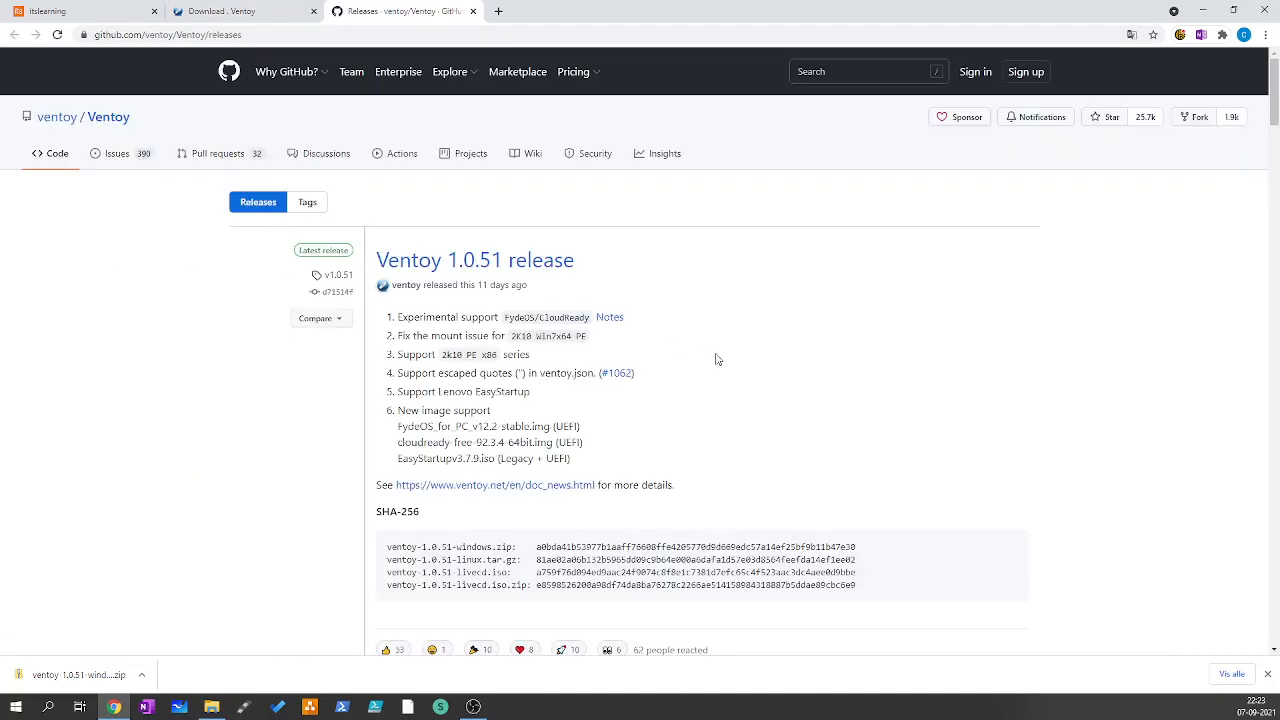
pyautogui.scroll(-2, 792, 394)
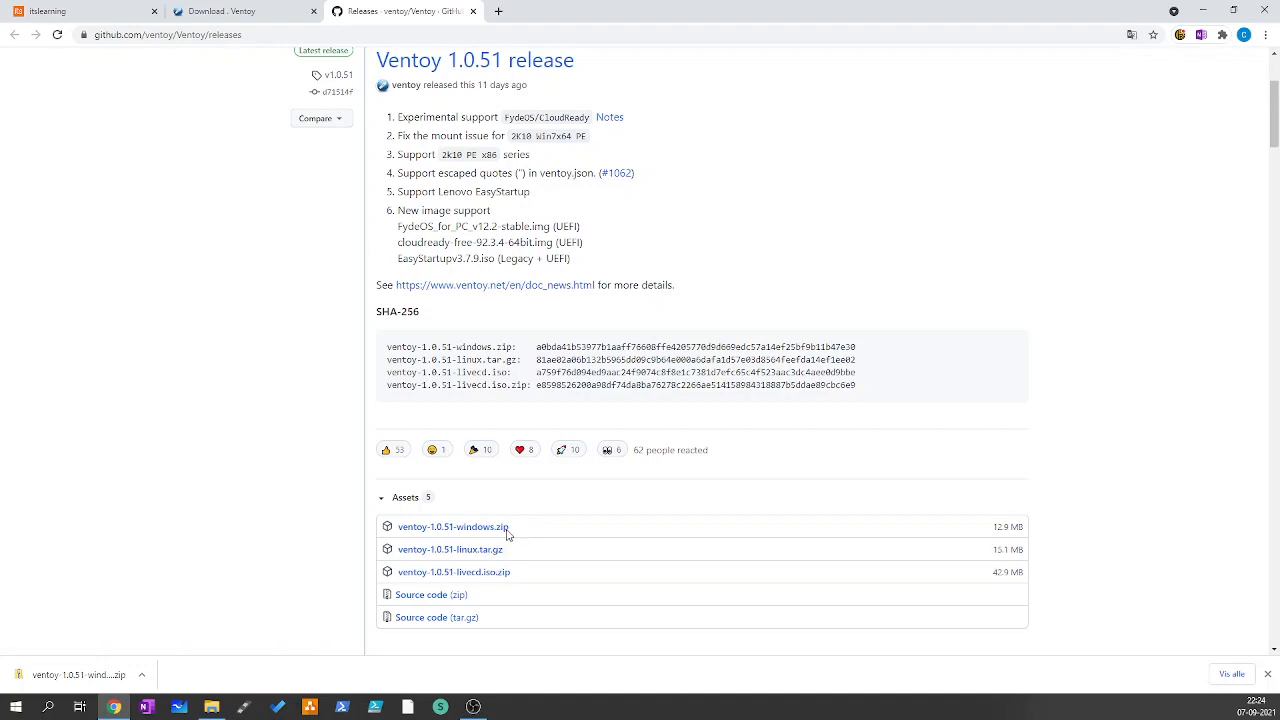
pyautogui.click(143, 676)
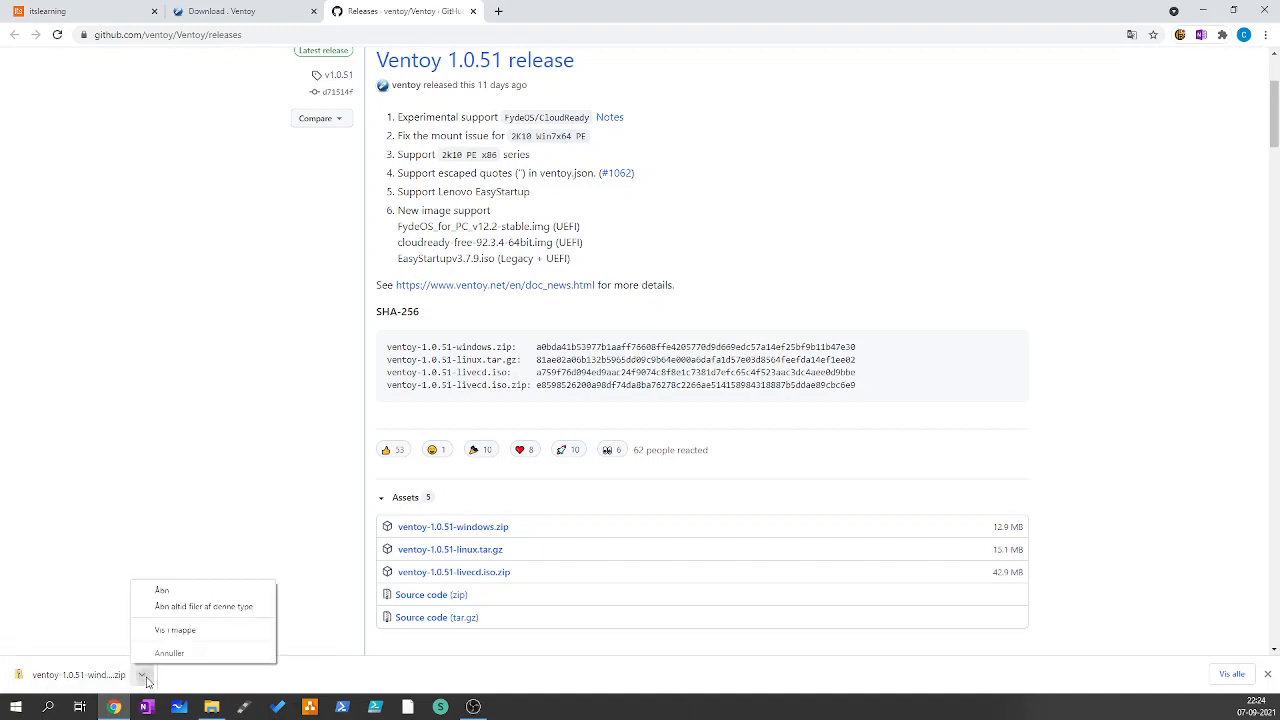
pyautogui.click(171, 631)
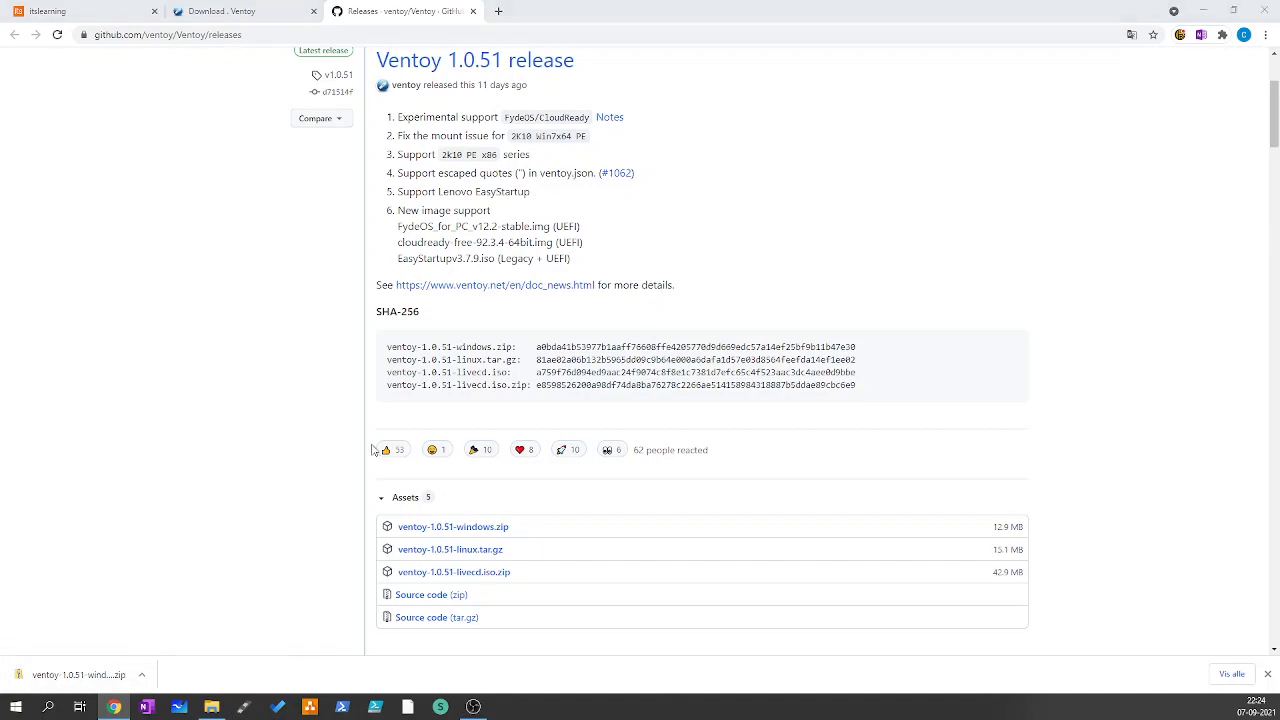
pyautogui.moveTo(487, 162); pyautogui.dragTo(0, 236)
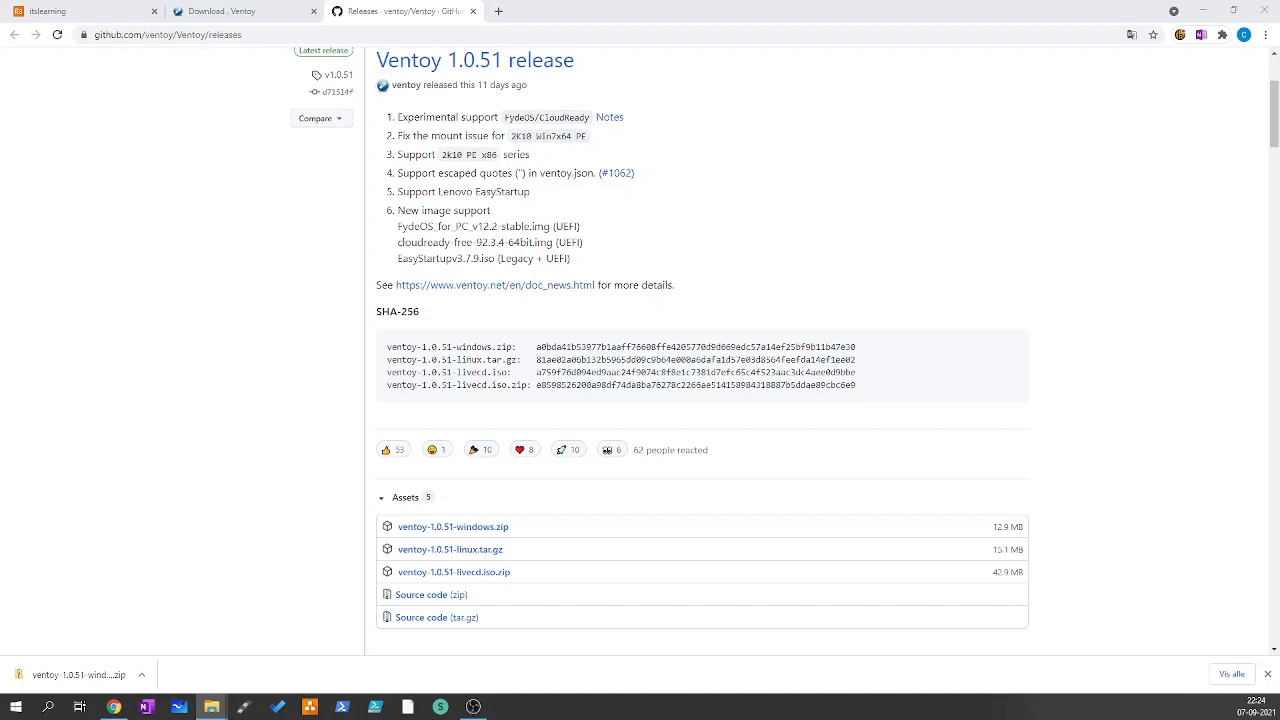
pyautogui.moveTo(0, 240); pyautogui.dragTo(557, 143)
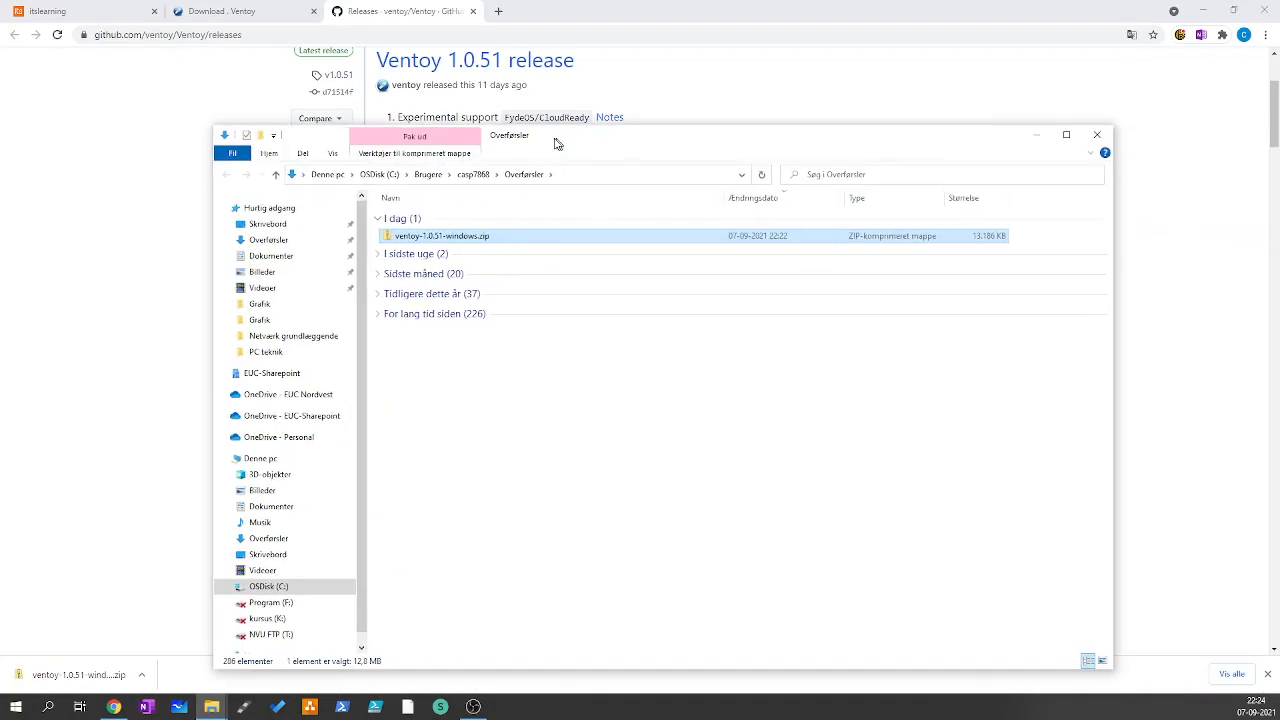
# Extract all files from ventoy-1.0.51-windows.zip into the default ventoy-1.0.51-windows folder in the downloads directory.
pyautogui.doubleClick(421, 237)
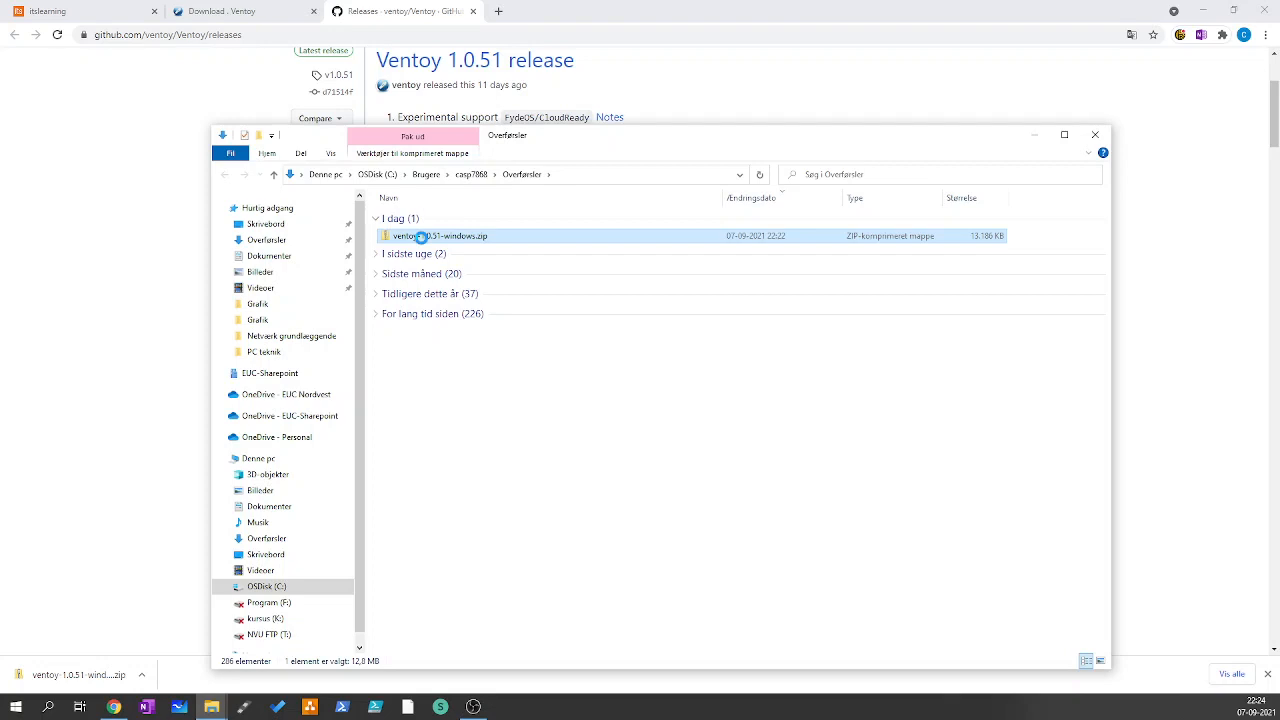
pyautogui.rightClick(421, 237)
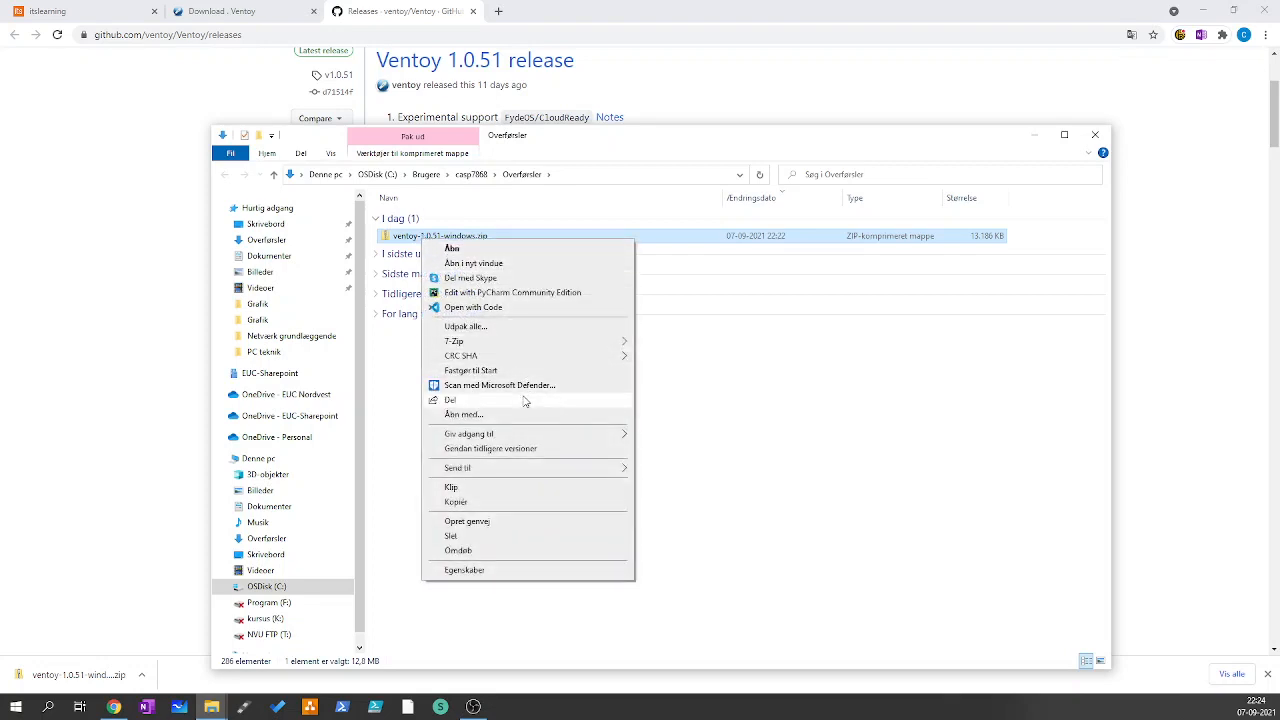
pyautogui.click(508, 327)
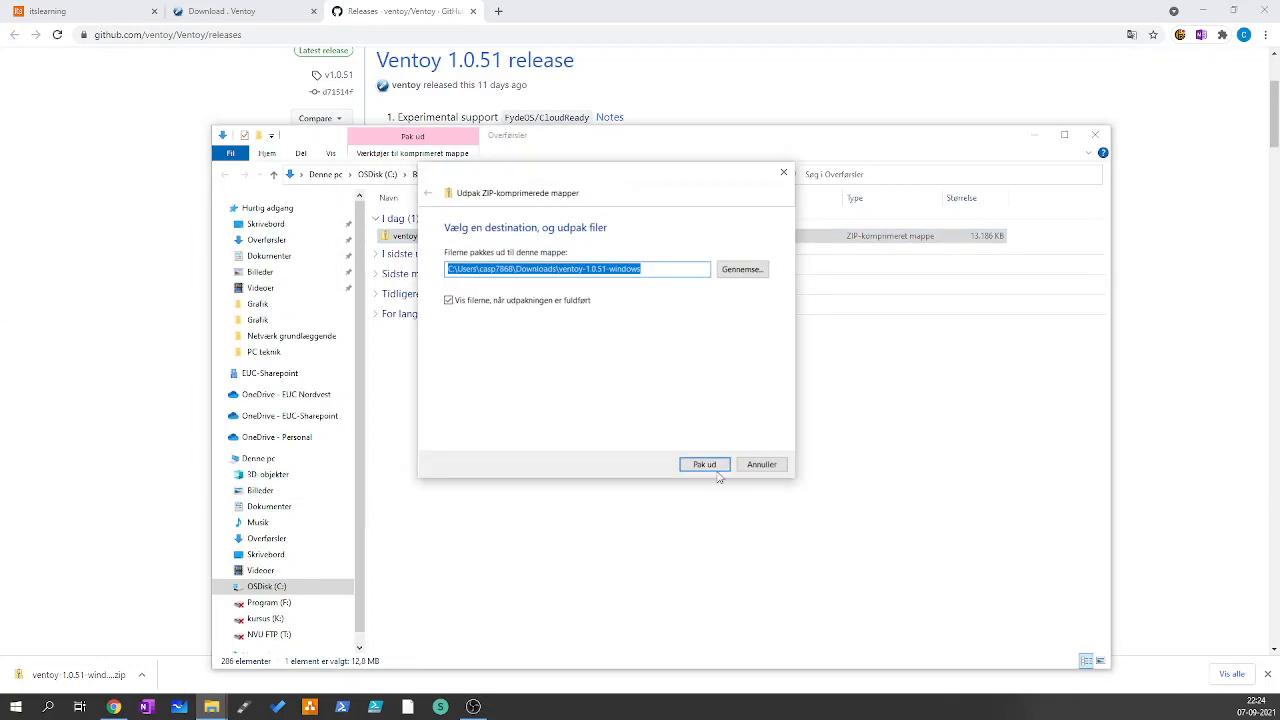
pyautogui.click(716, 466)
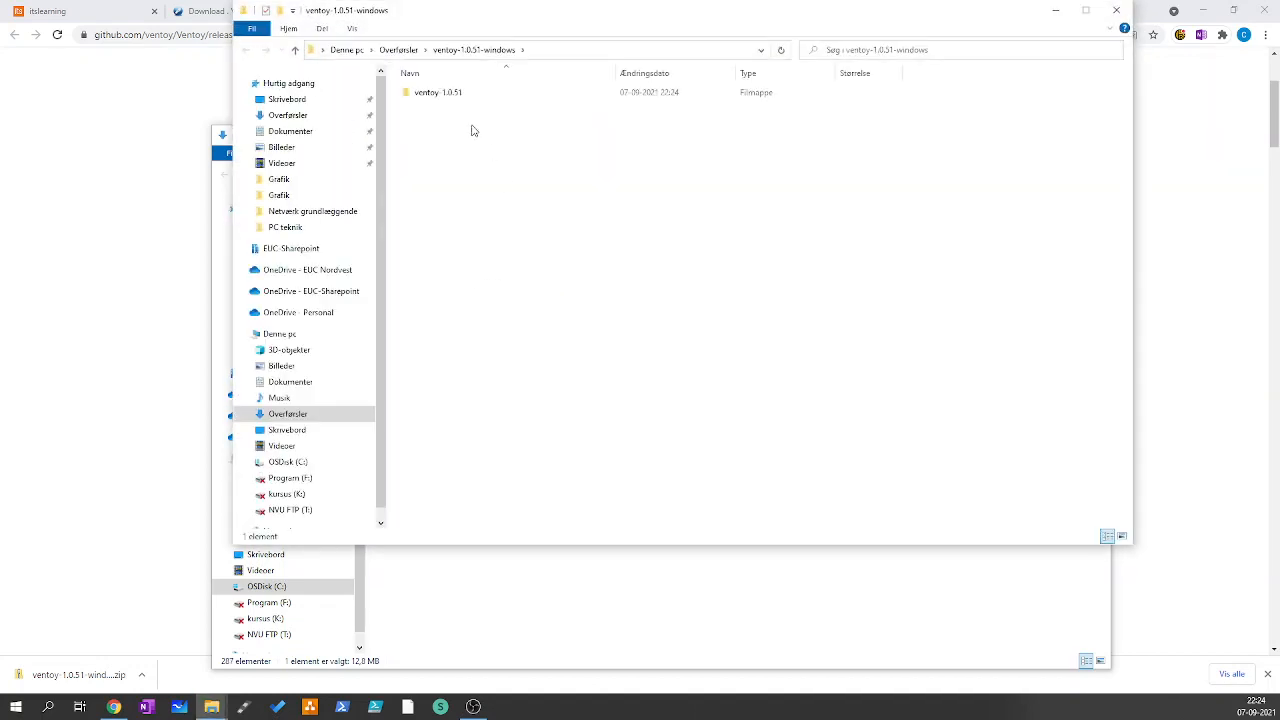
# Open the extracted ventoy-1.0.51 folder, narrow its navigation pane and select Ventoy2Disk.exe.
pyautogui.doubleClick(429, 96)
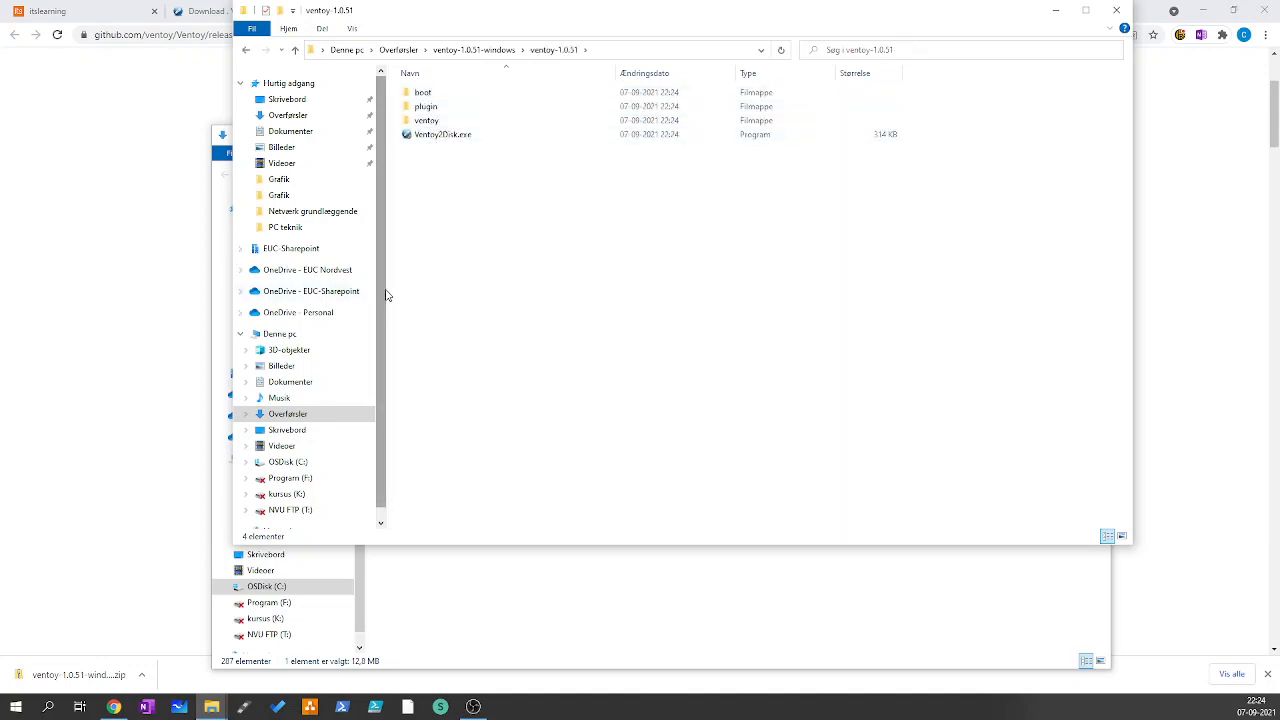
pyautogui.moveTo(383, 289); pyautogui.dragTo(245, 280)
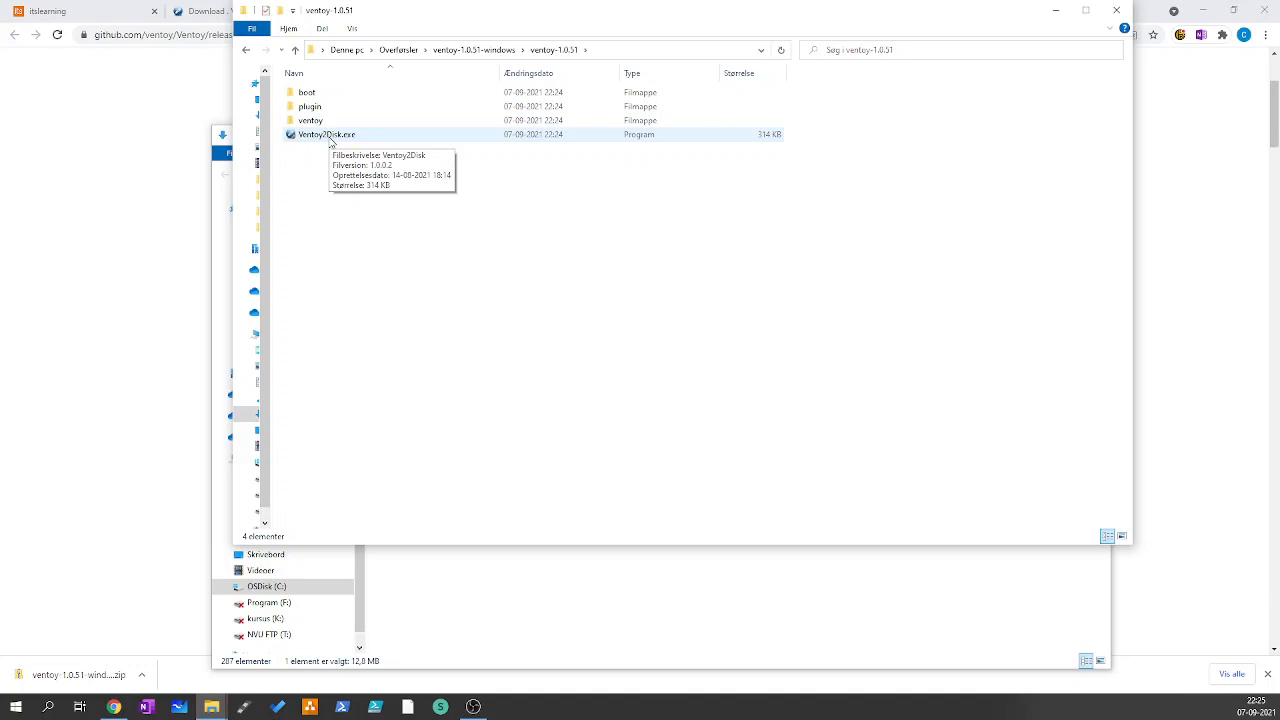
pyautogui.click(330, 141)
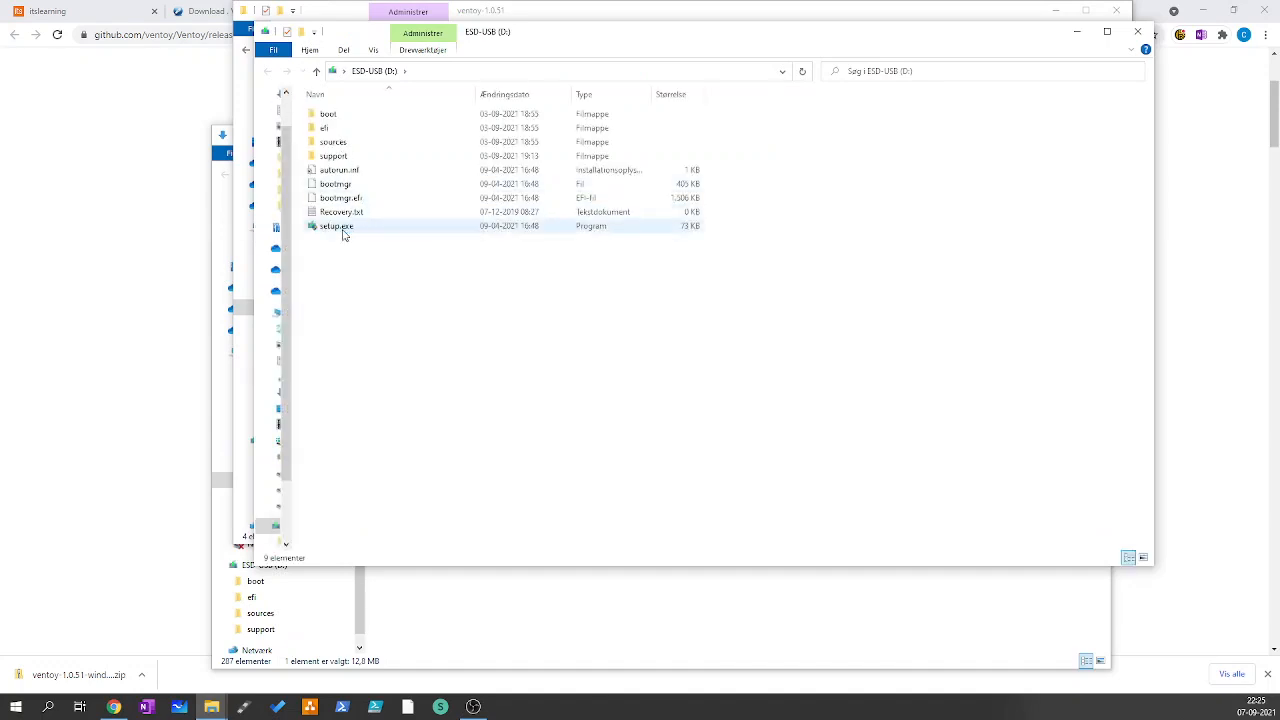
# Go from the USB drive's window to the extracted ventoy-1.0.51 folder and launch Ventoy2Disk.exe.
pyautogui.click(342, 229)
pyautogui.doubleClick(343, 230)
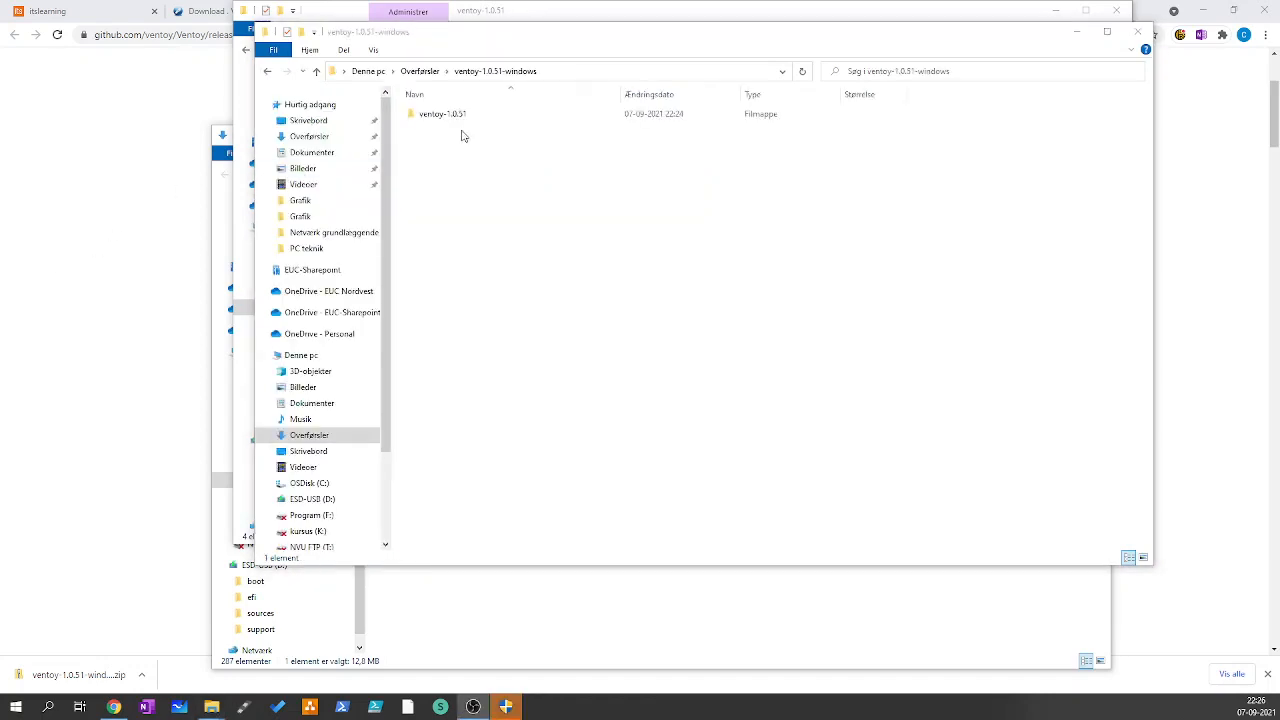
pyautogui.moveTo(498, 37); pyautogui.dragTo(426, 221)
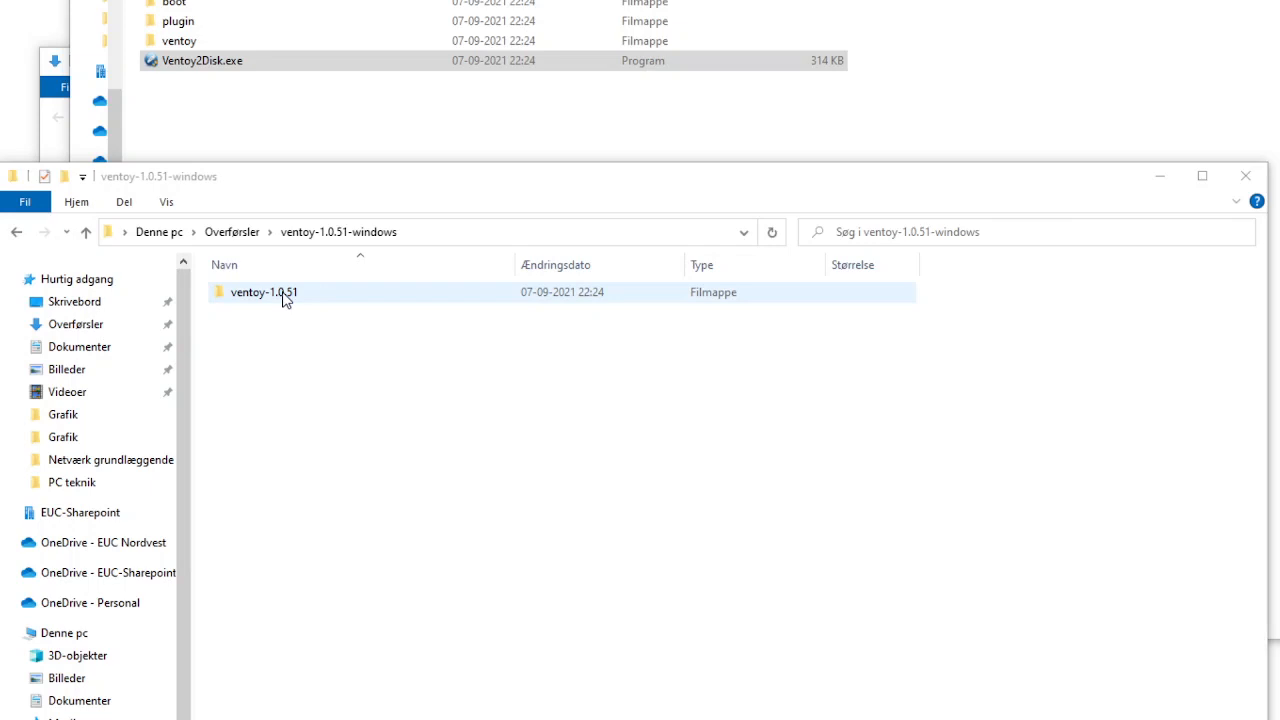
pyautogui.doubleClick(285, 296)
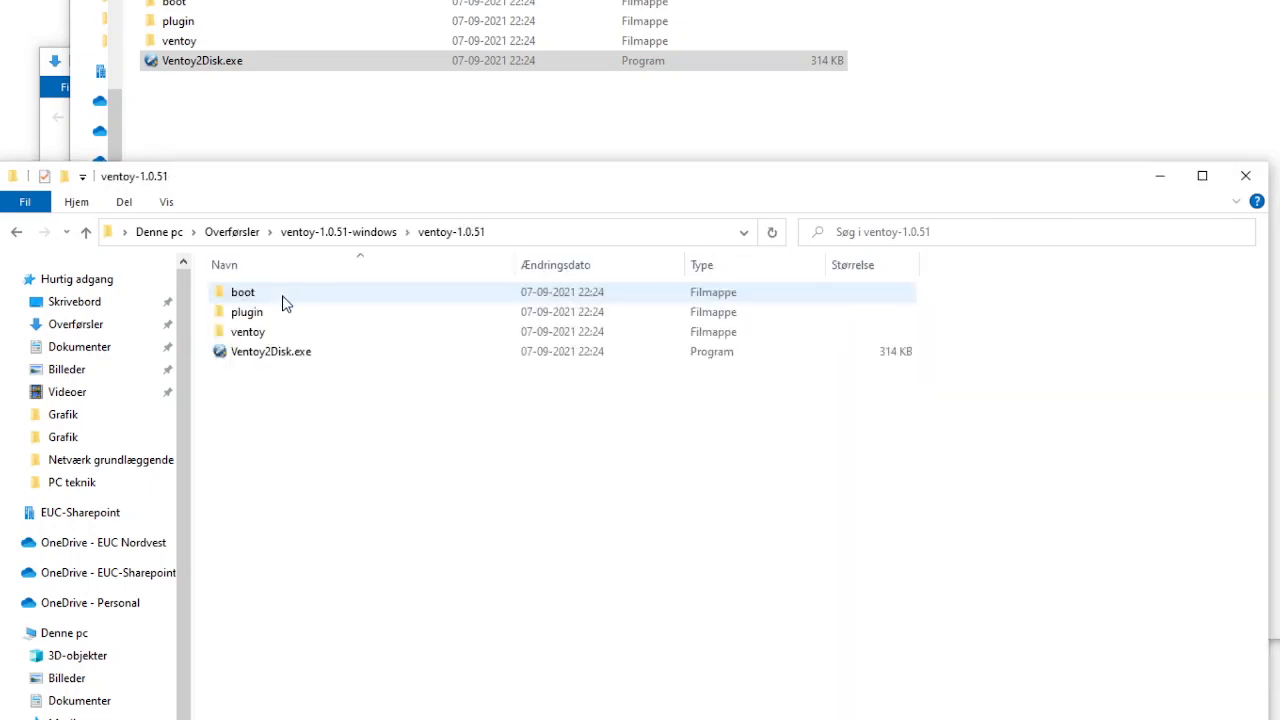
pyautogui.doubleClick(262, 357)
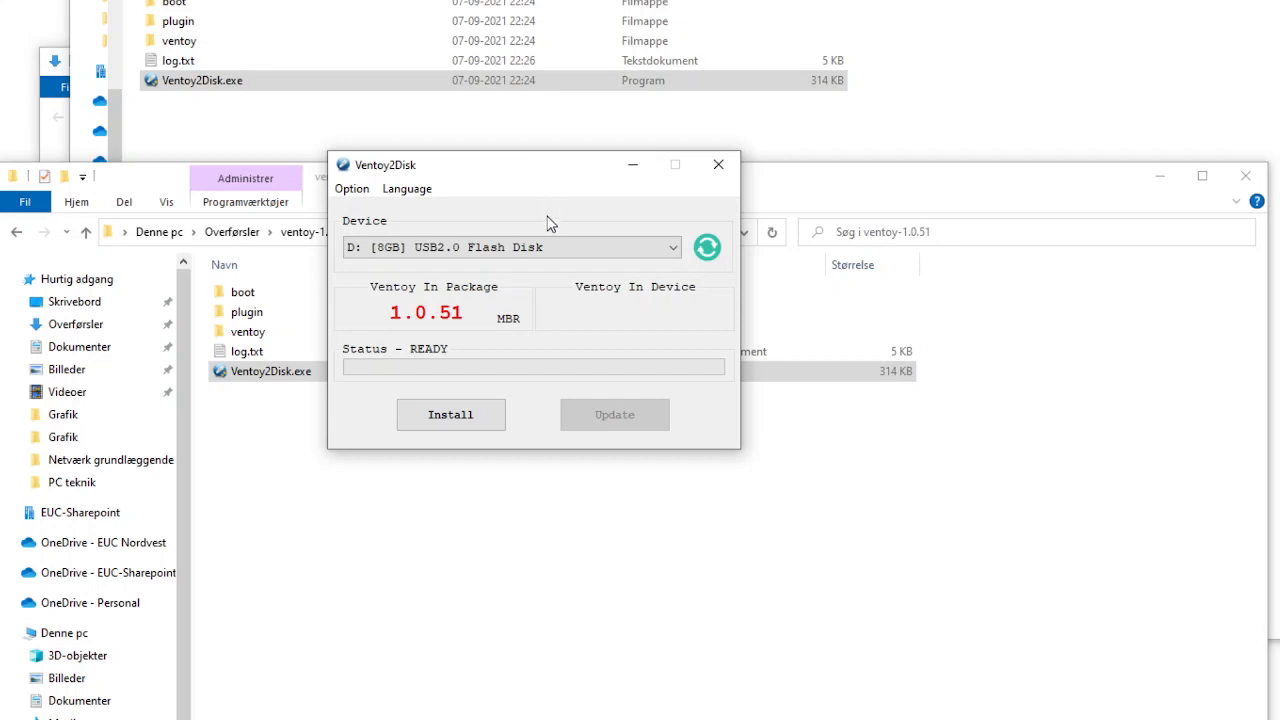
# Install Ventoy 1.0.51 on the 8GB USB flash disk D:, accepting both confirmations to format it.
pyautogui.moveTo(543, 171); pyautogui.dragTo(460, 197)
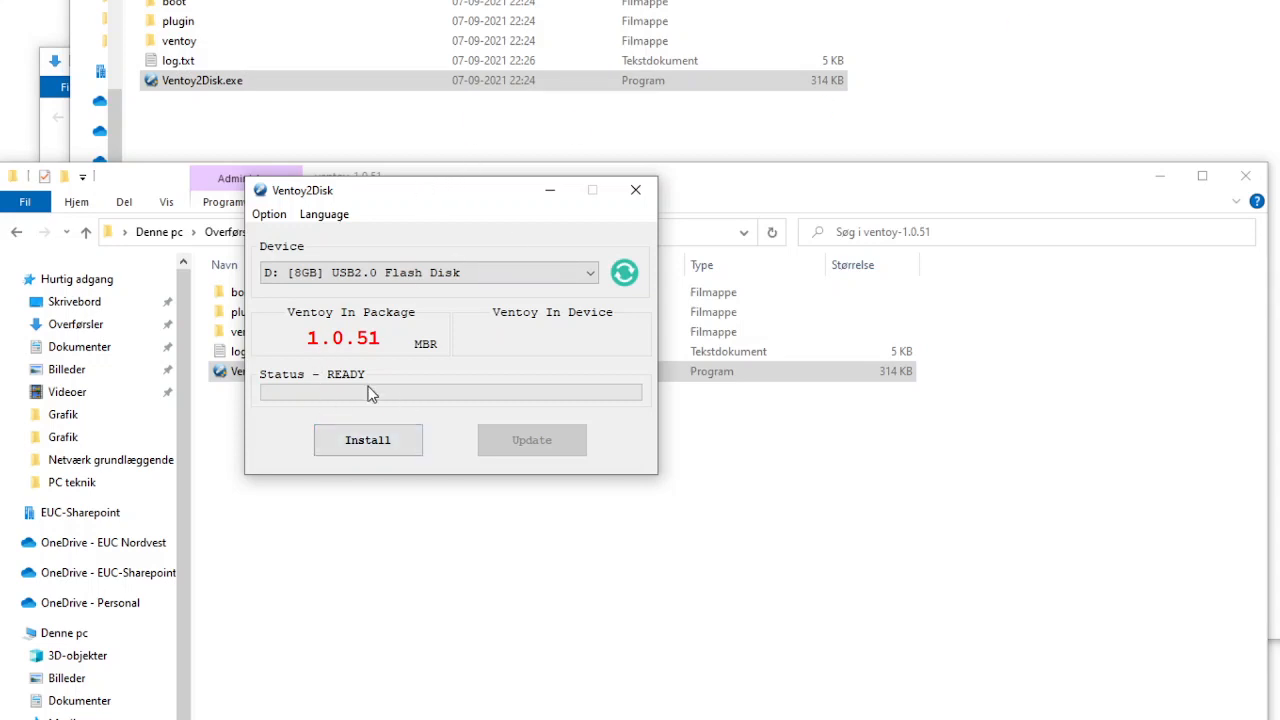
pyautogui.click(376, 450)
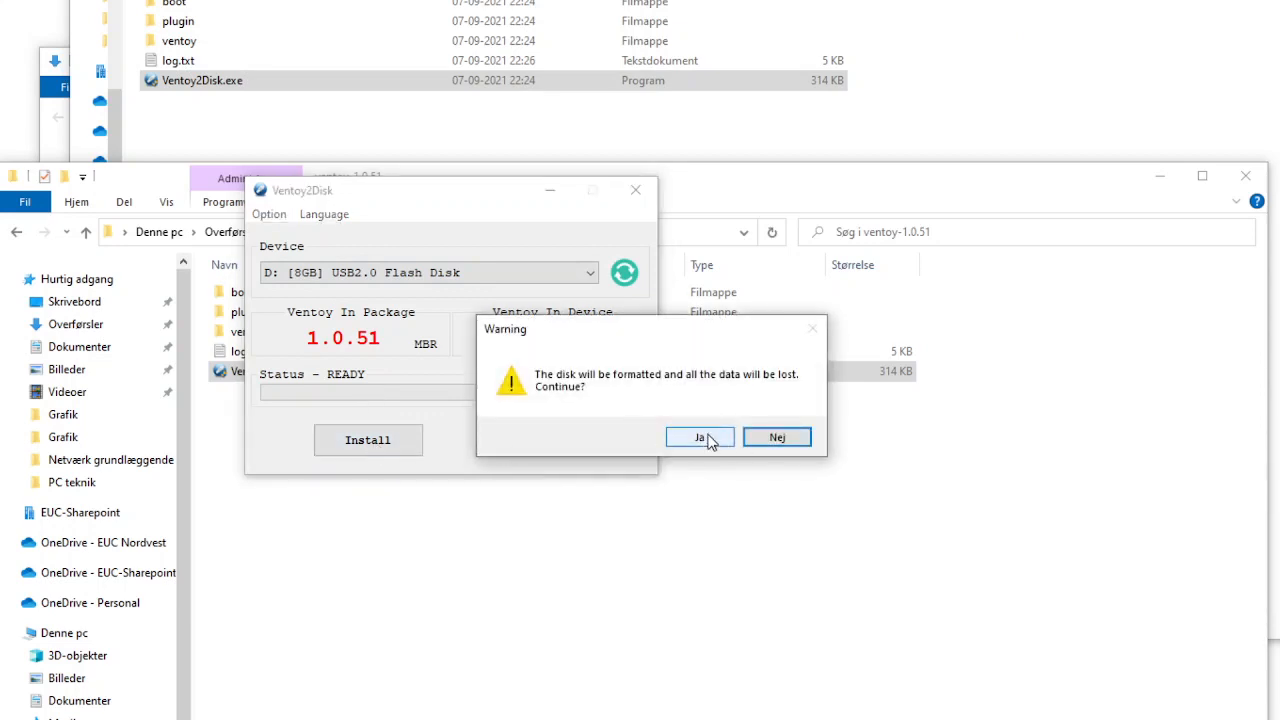
pyautogui.click(703, 438)
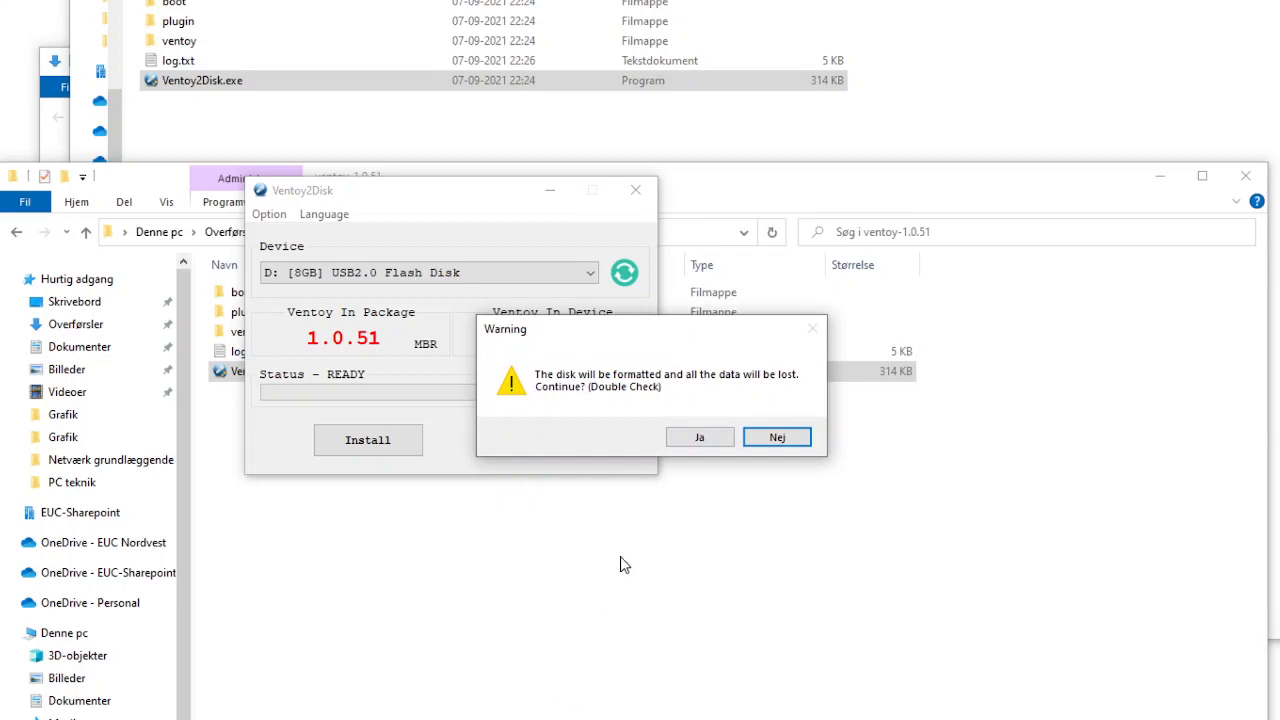
pyautogui.click(701, 439)
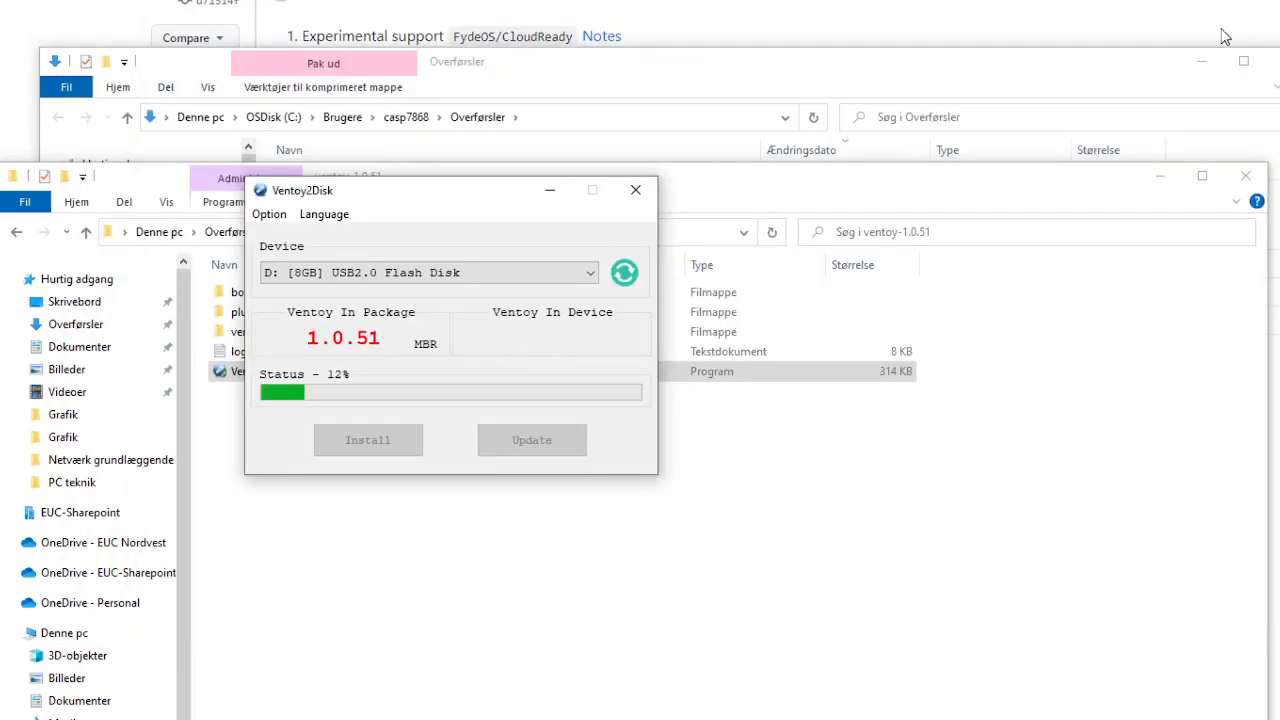
# Close the leftover Overførsler window, dismiss the installation notice and exit Ventoy2Disk.
pyautogui.click(1275, 65)
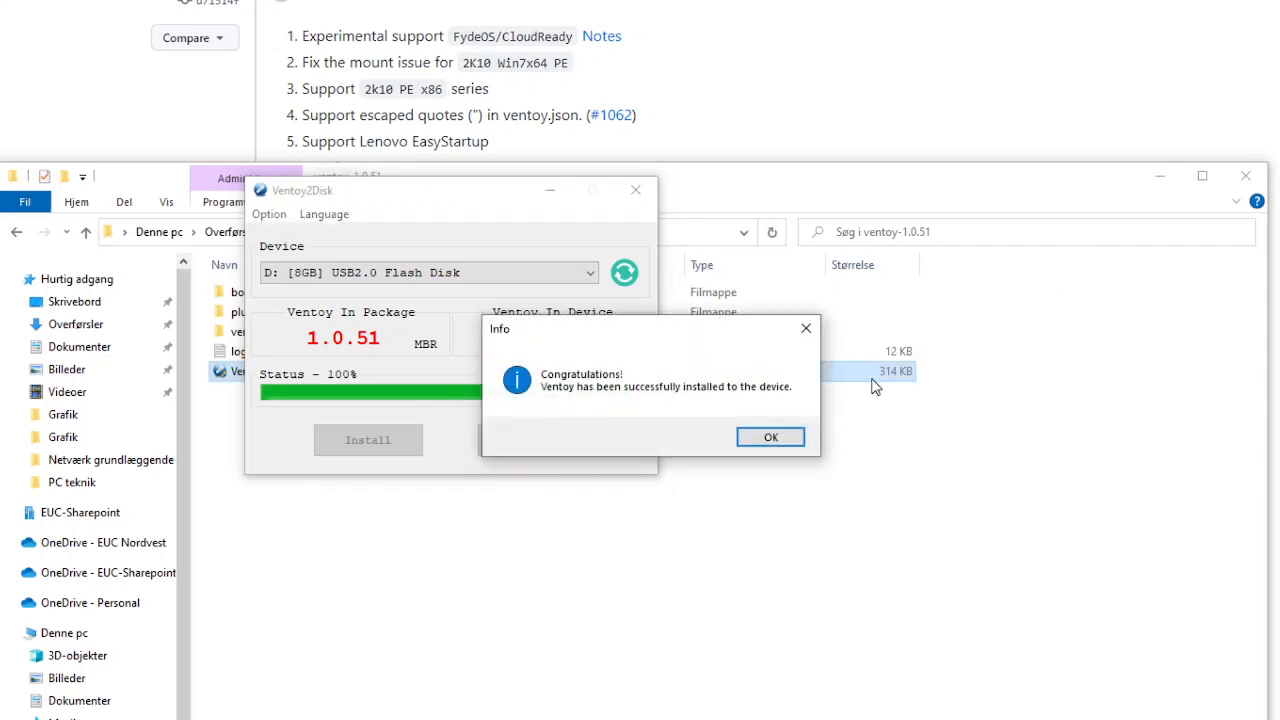
pyautogui.click(771, 437)
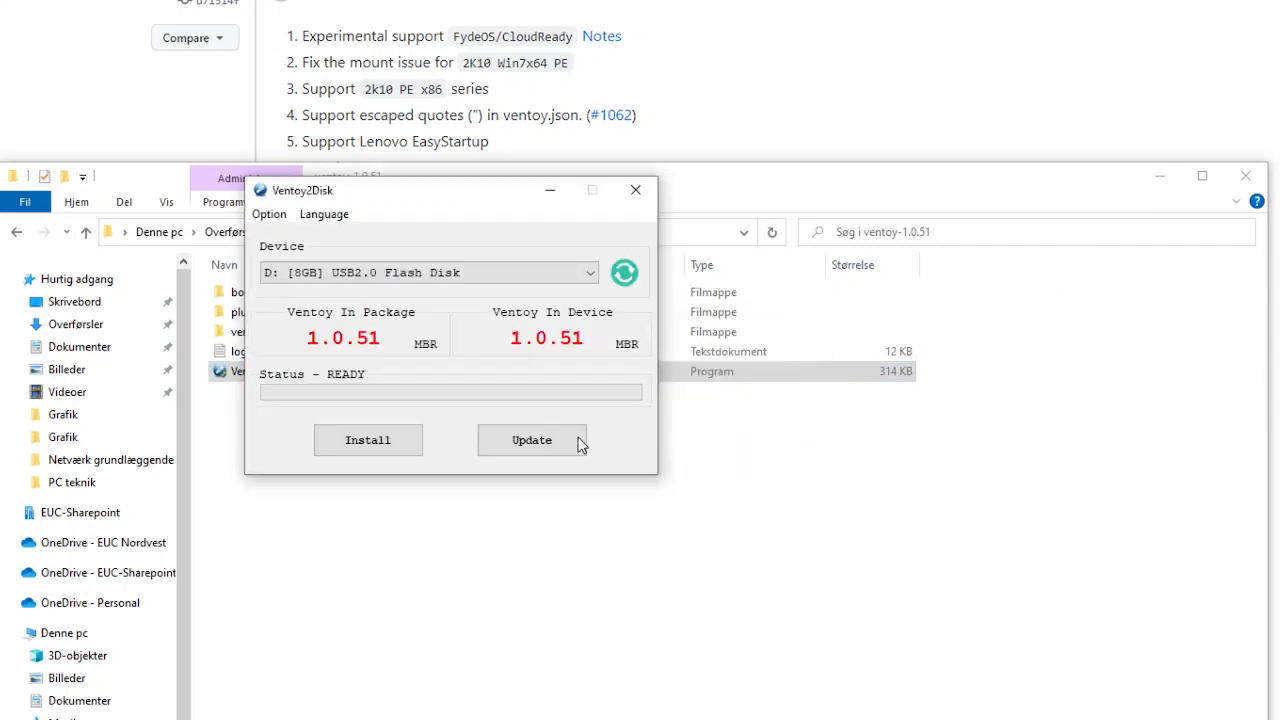
pyautogui.click(636, 190)
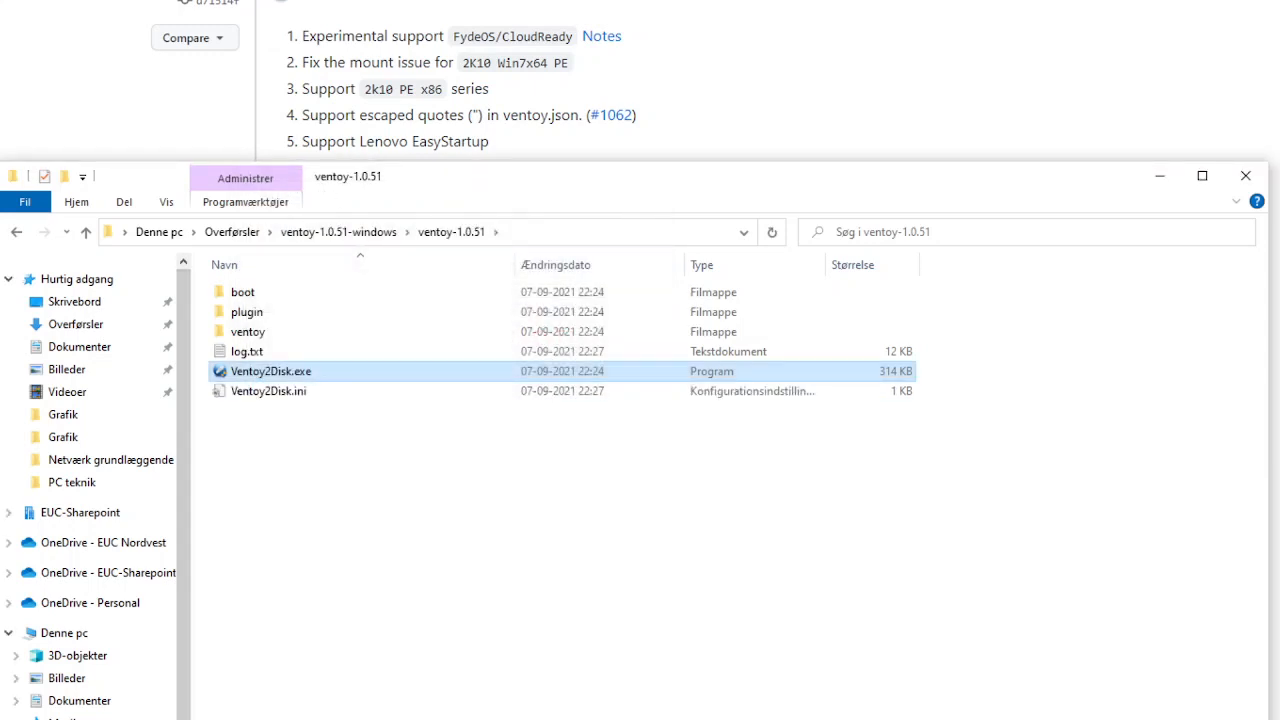
# Collapse the network locations in Denne pc, open the Ventoy (D:) drive and narrow its navigation pane.
pyautogui.click(80, 718)
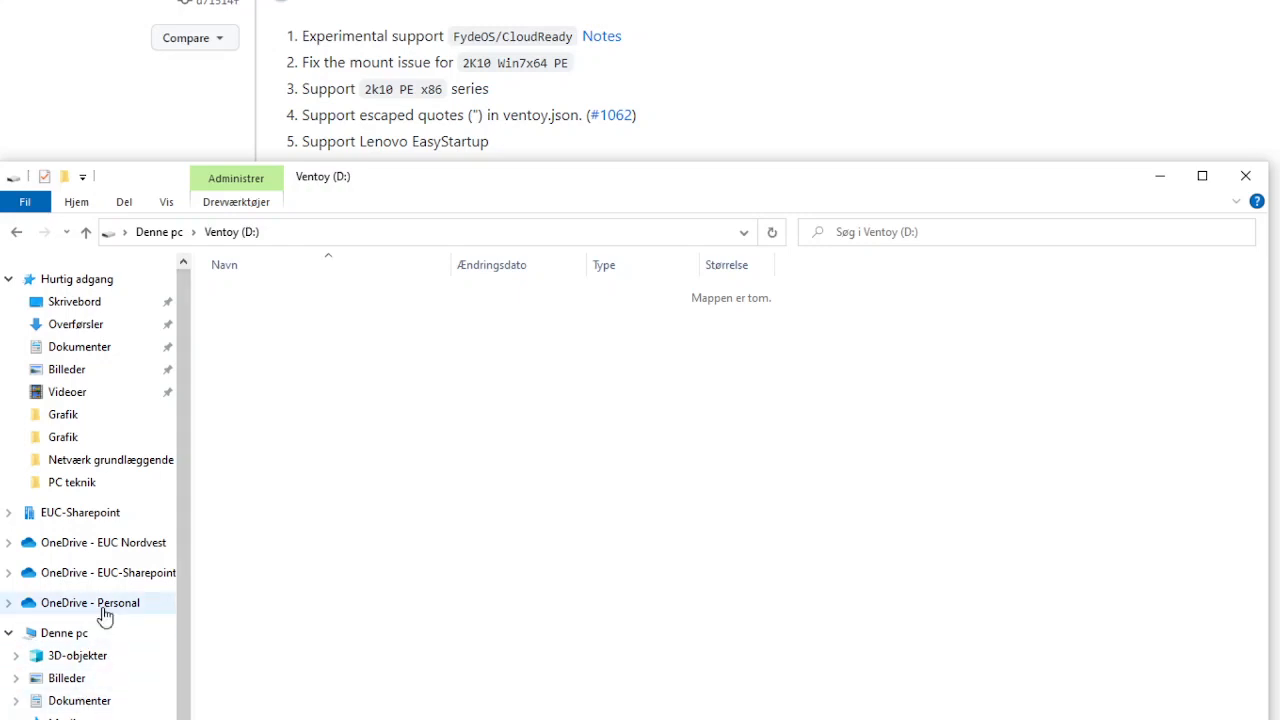
pyautogui.scroll(-1, 105, 615)
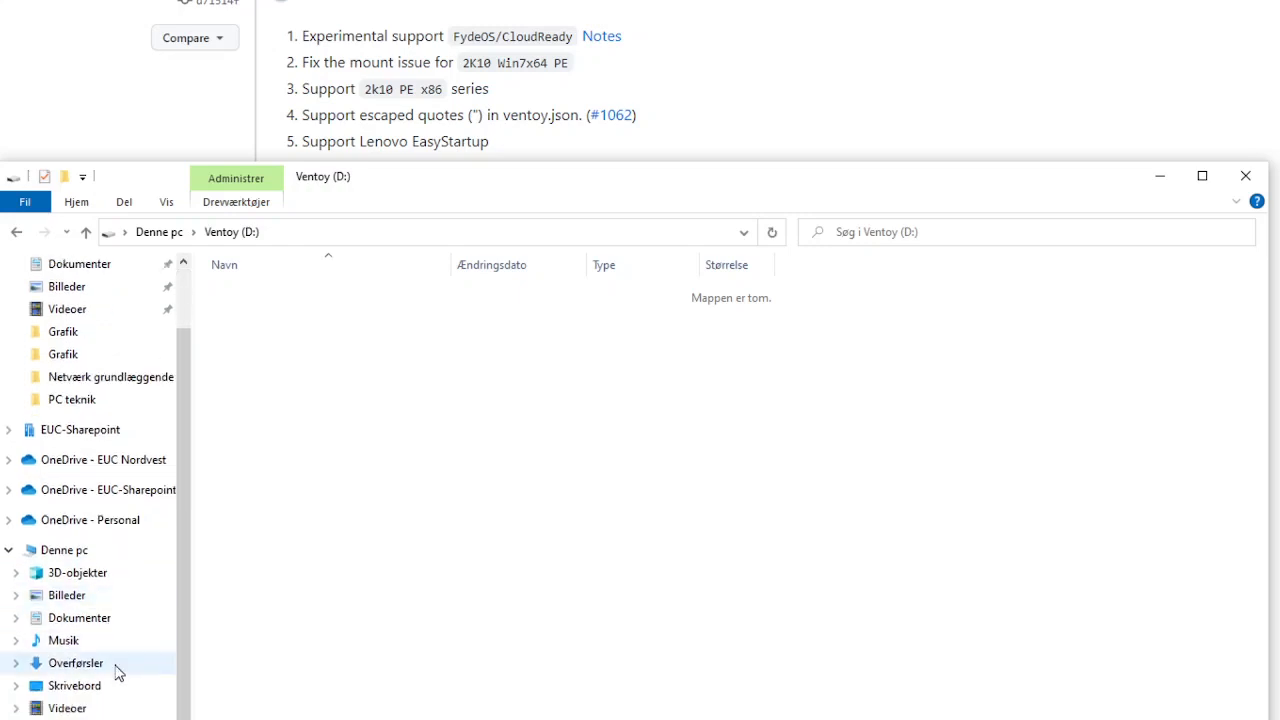
pyautogui.click(82, 571)
pyautogui.click(88, 551)
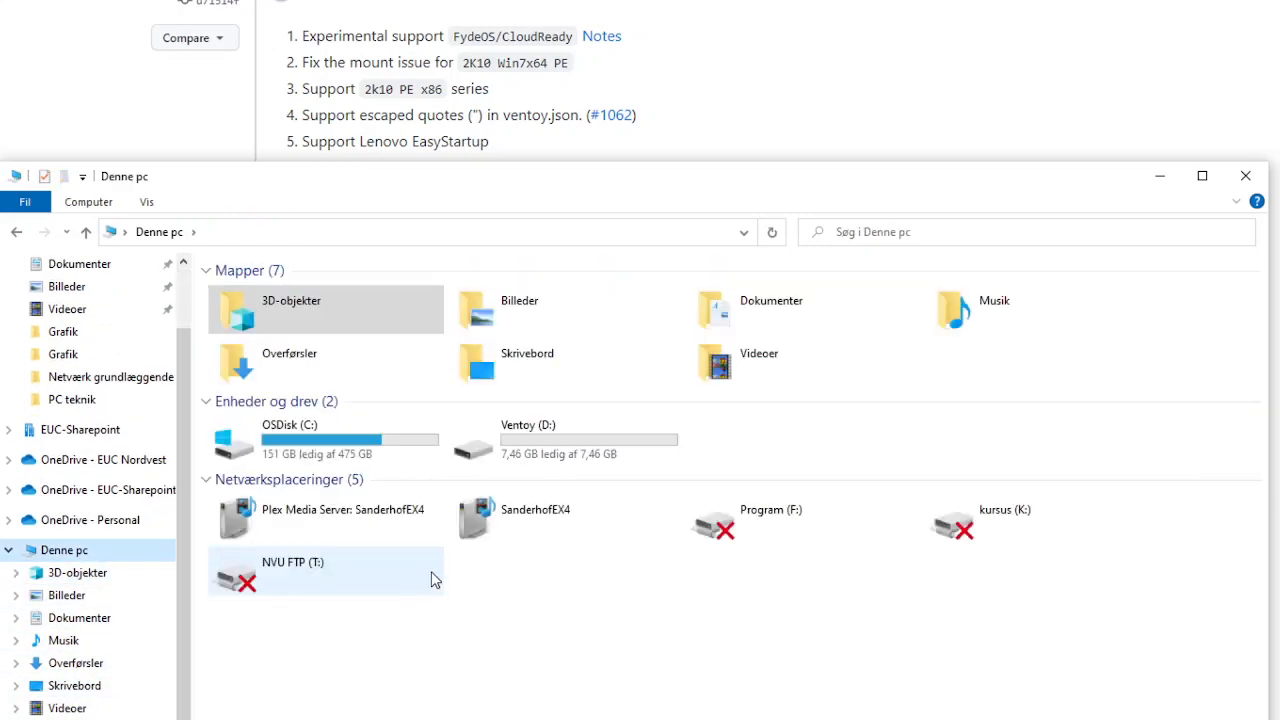
pyautogui.click(208, 481)
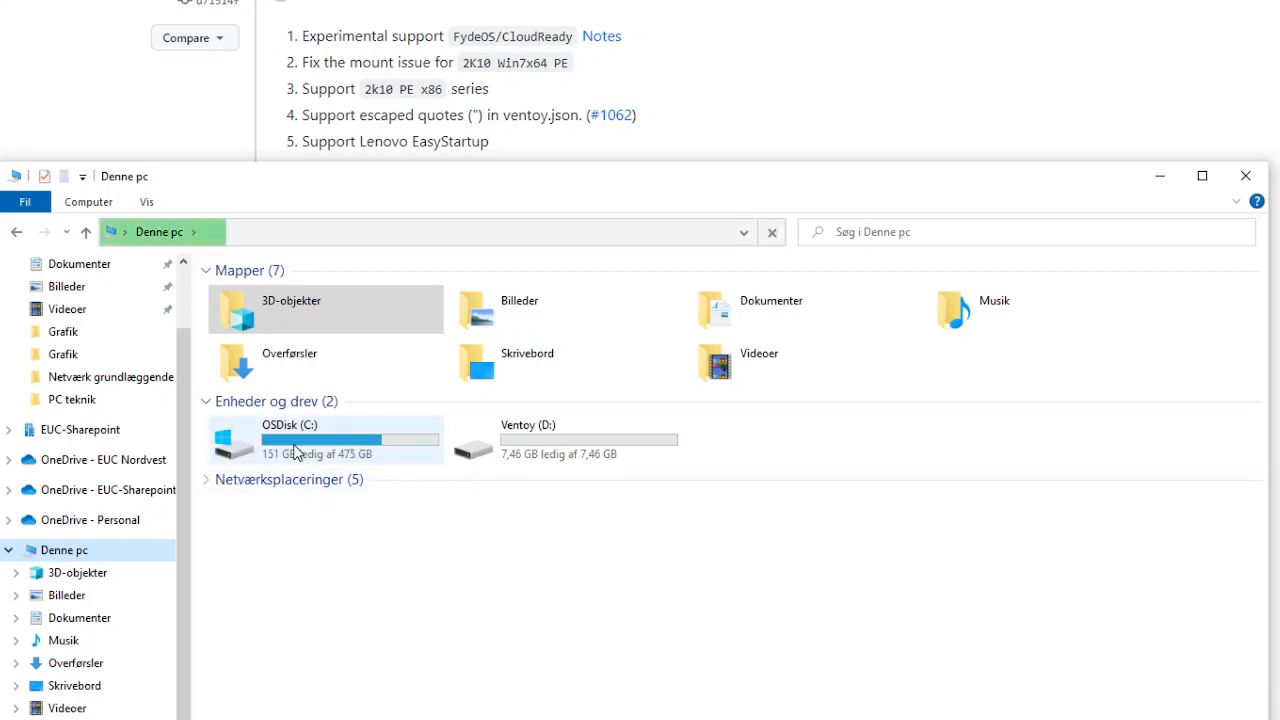
pyautogui.click(588, 455)
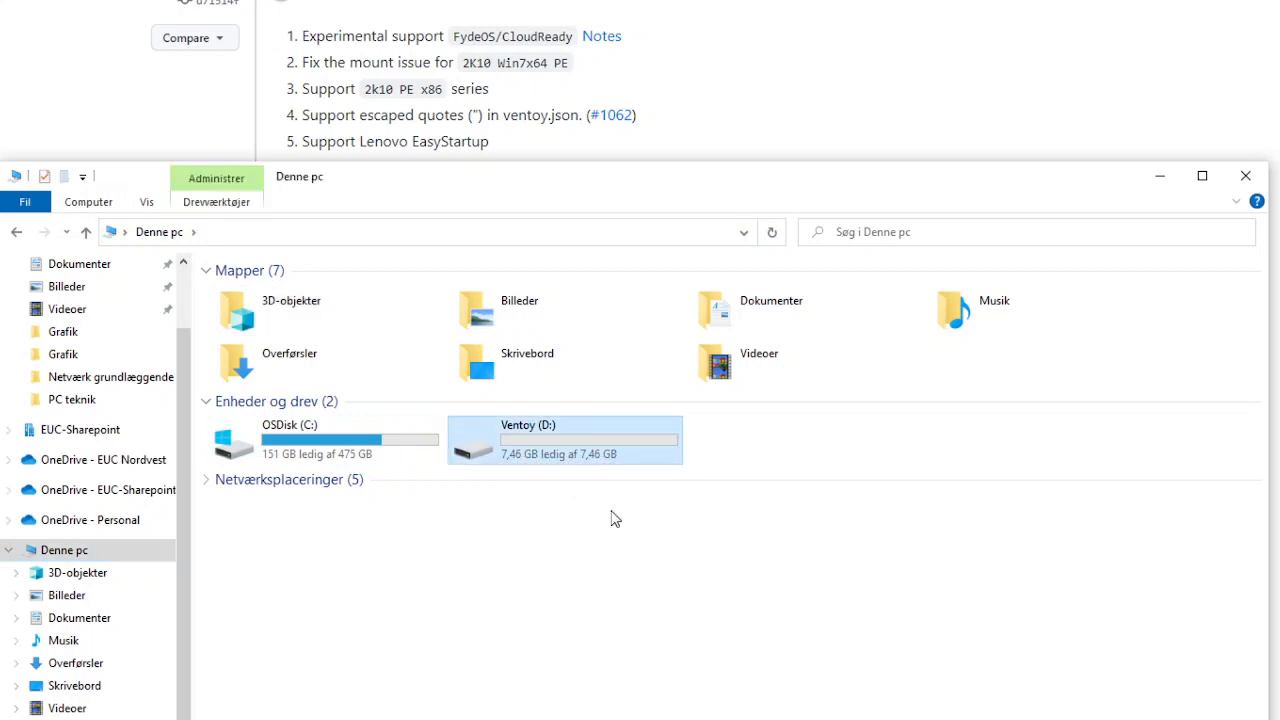
pyautogui.doubleClick(656, 445)
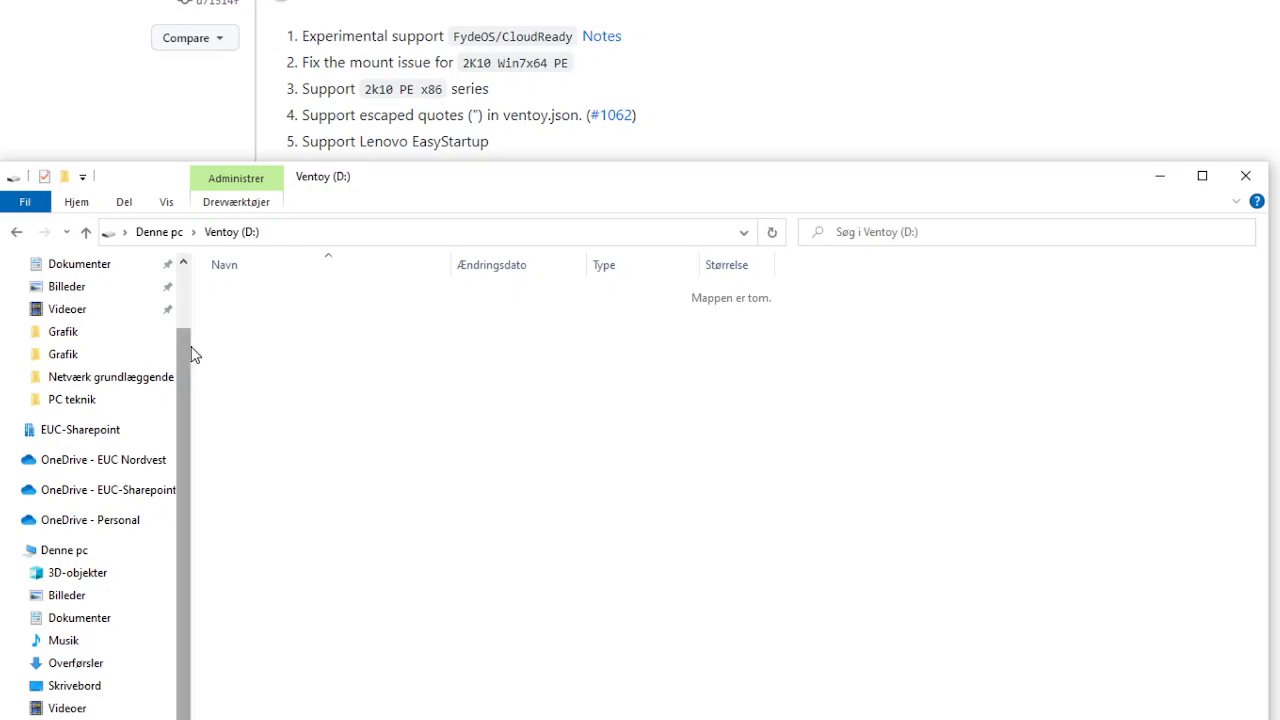
pyautogui.moveTo(192, 343); pyautogui.dragTo(22, 340)
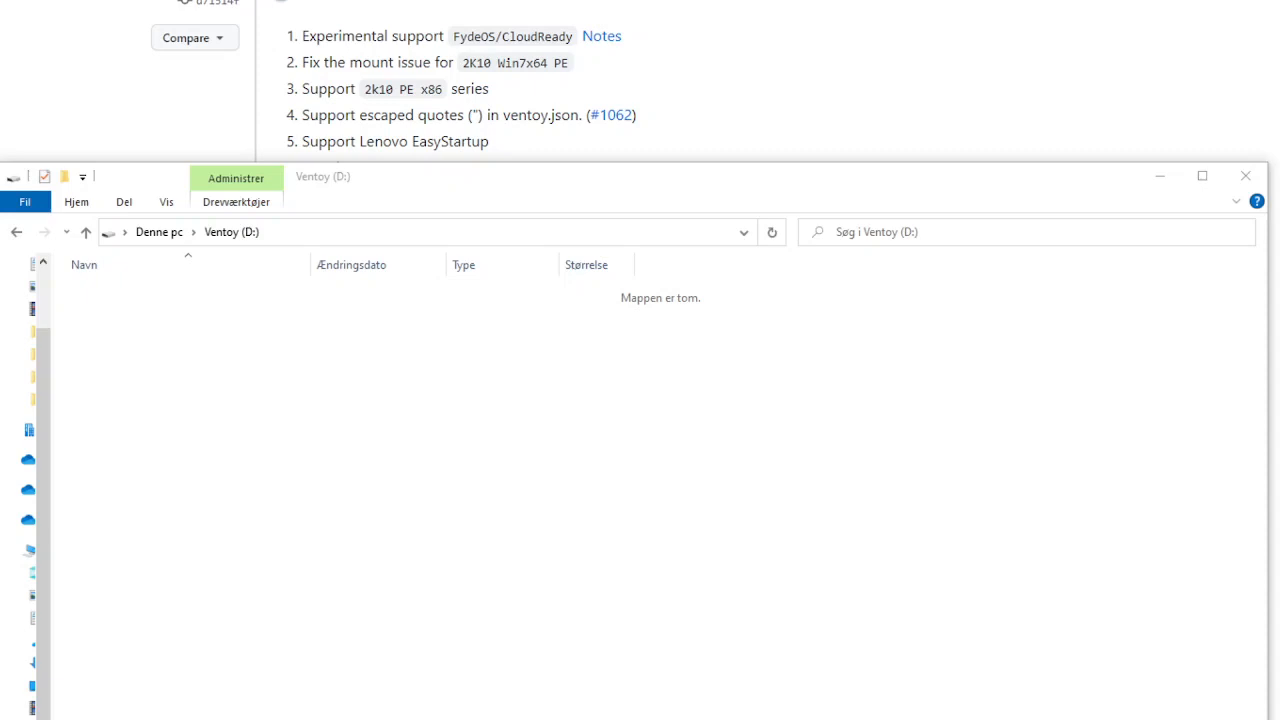
pyautogui.moveTo(449, 274); pyautogui.dragTo(356, 440)
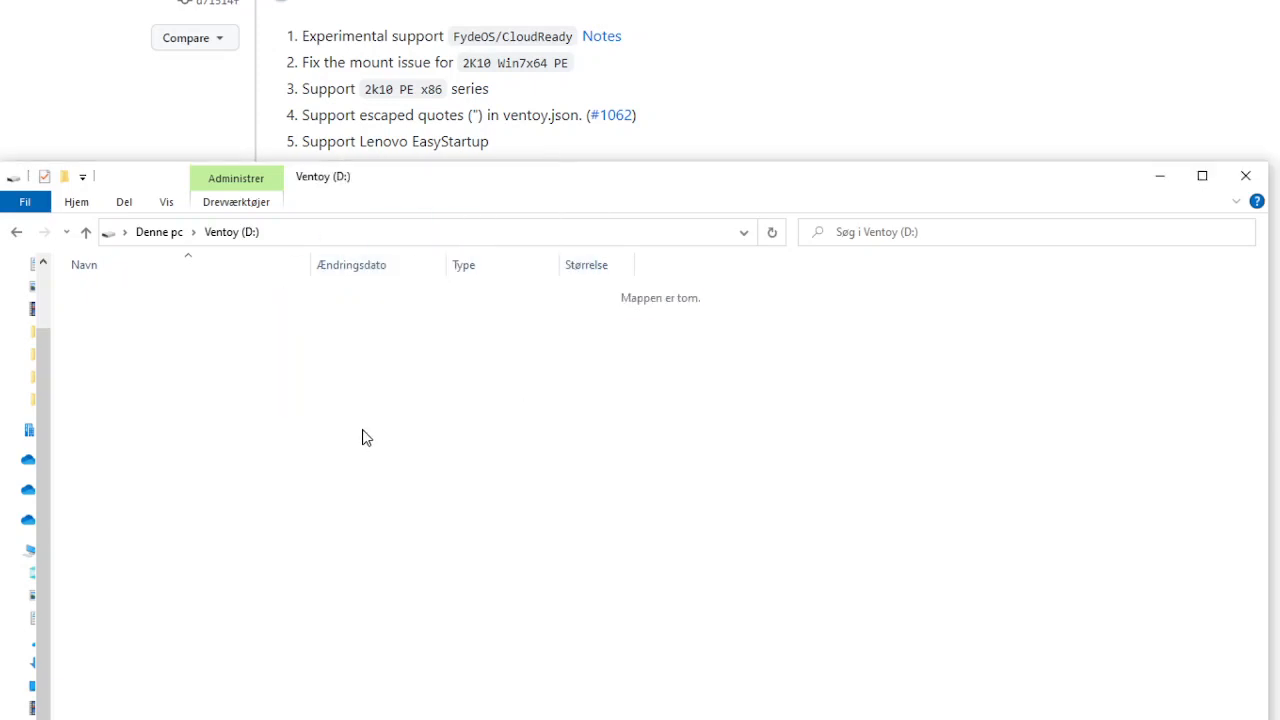